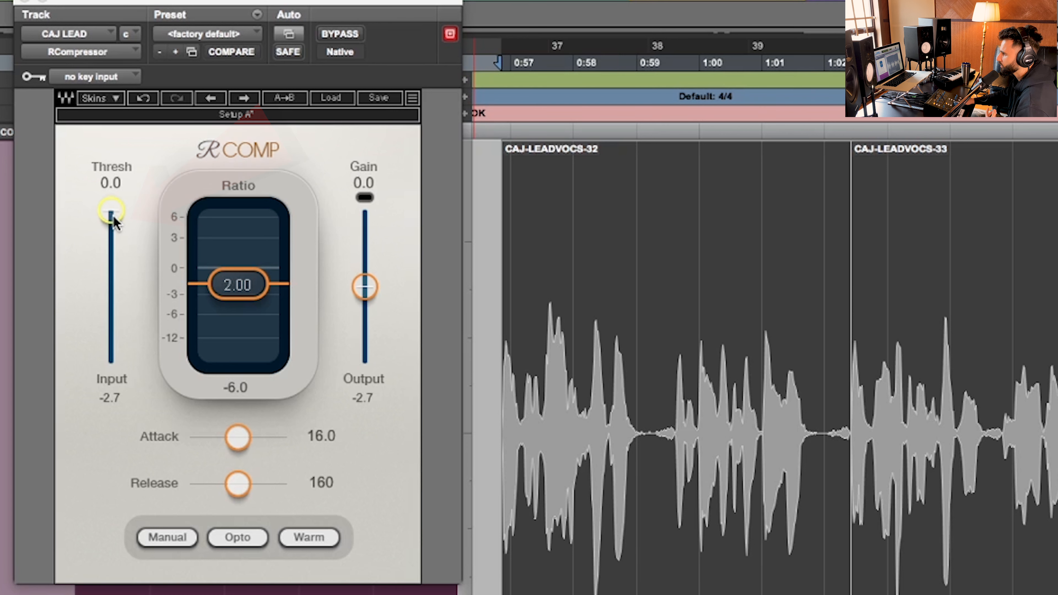
# Try lowering the compressor's threshold to -14.7 and -16.4, and return it to 0.0
pyautogui.moveTo(114, 220); pyautogui.dragTo(113, 274)
pyautogui.keyDown('alt'); pyautogui.click(113, 274); pyautogui.keyUp('alt')
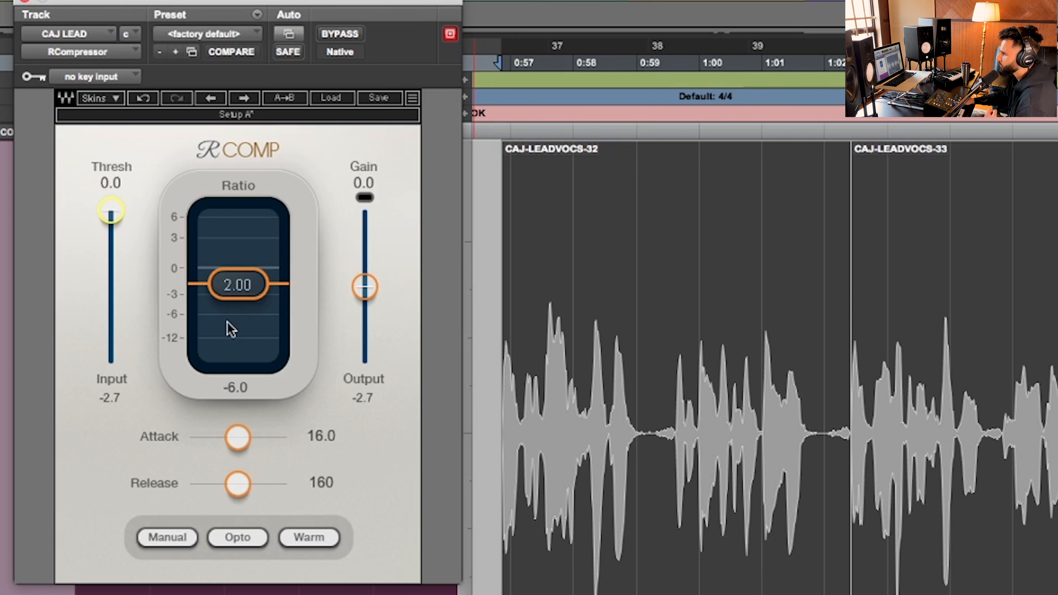
pyautogui.moveTo(121, 219); pyautogui.dragTo(118, 246)
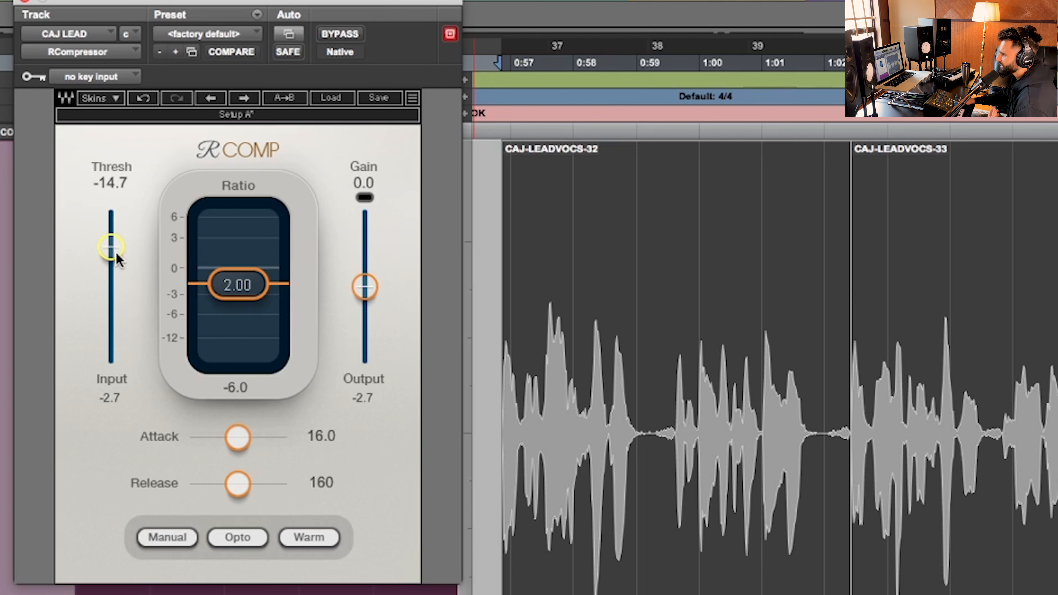
pyautogui.moveTo(116, 253)
pyautogui.mouseDown()
pyautogui.moveTo(116, 218)
pyautogui.moveTo(110, 252)
pyautogui.mouseUp()
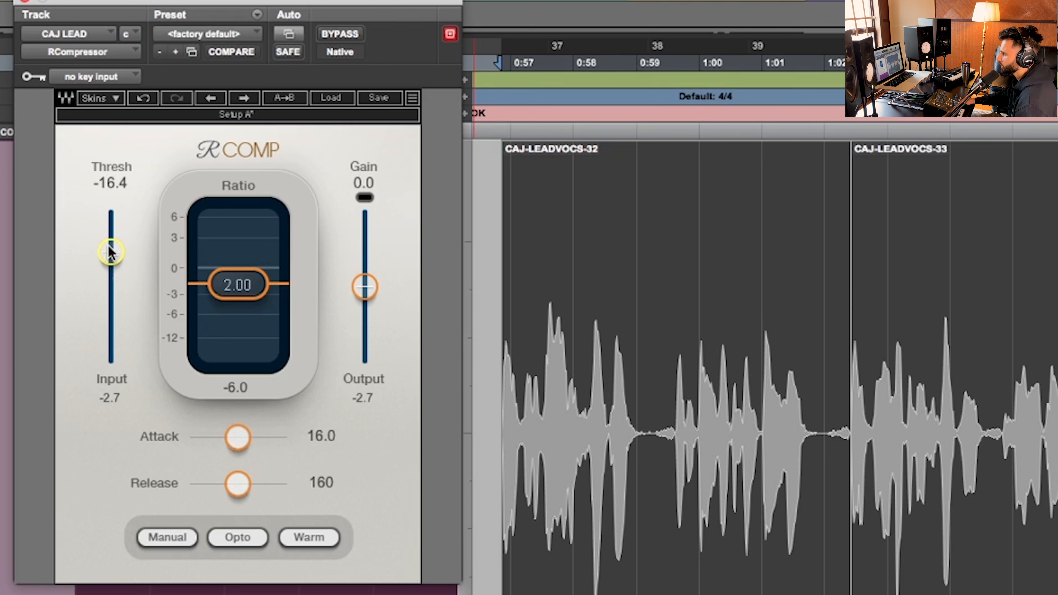
pyautogui.moveTo(110, 251); pyautogui.dragTo(111, 213)
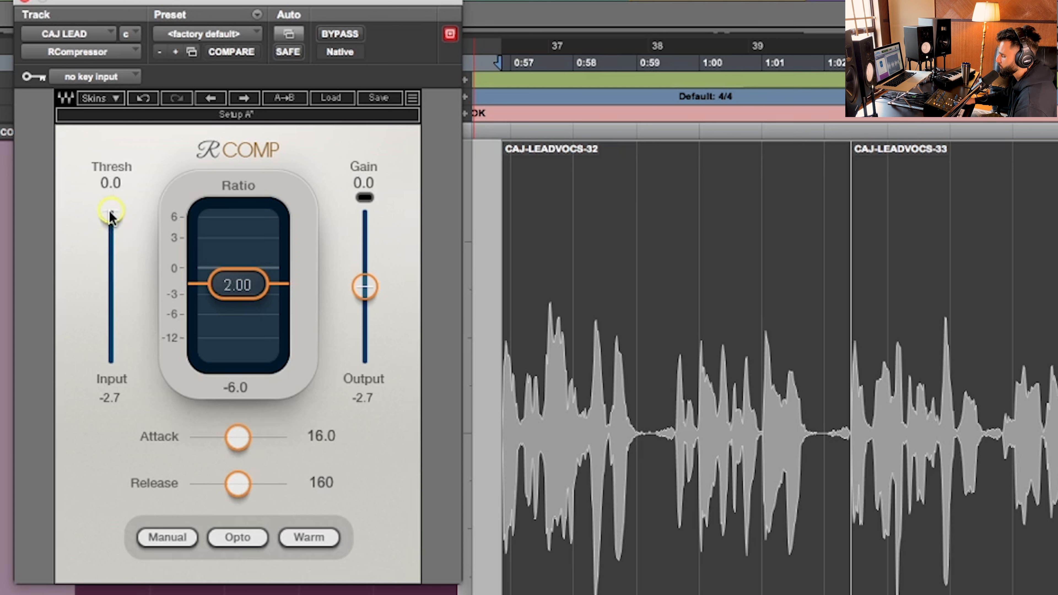
# Play the lead vocal and lower the compressor's threshold to -8.9
pyautogui.press('space')
pyautogui.moveTo(112, 216); pyautogui.dragTo(110, 238)
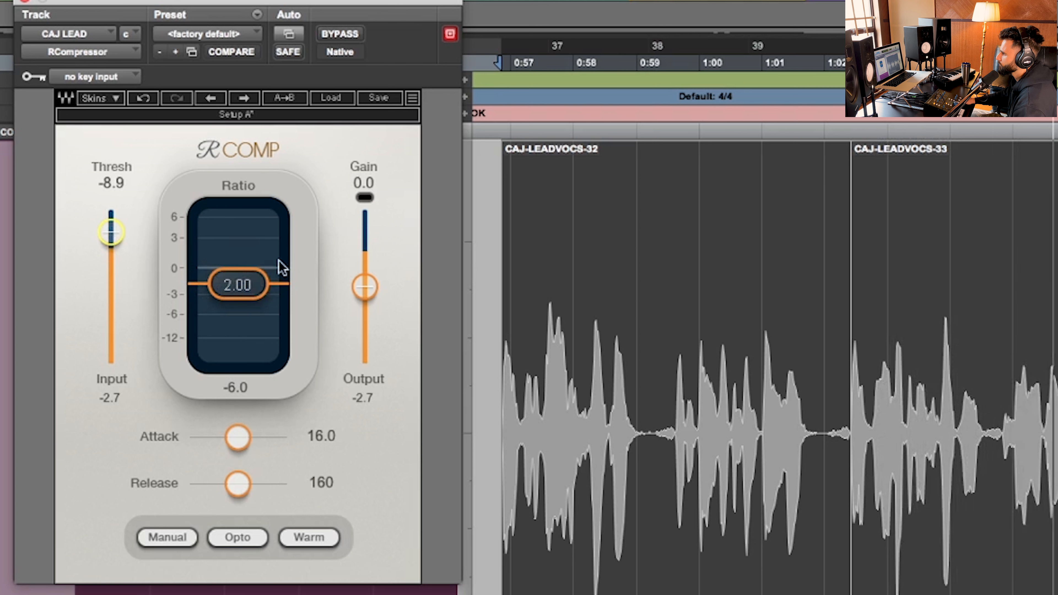
pyautogui.press('space')
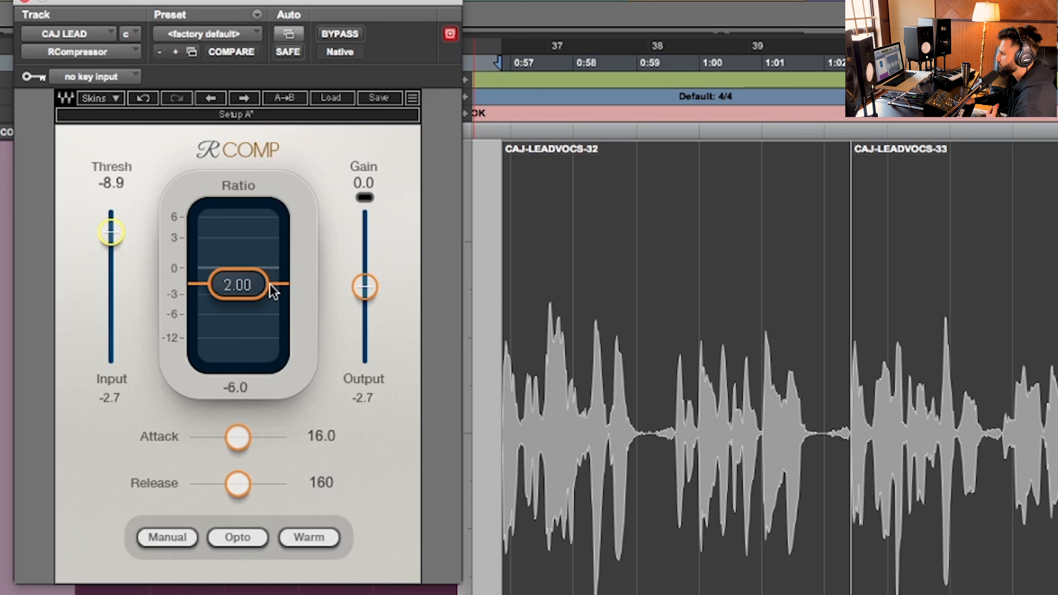
# Try a slower compressor attack of 102 for the vocal peaks near the start of CAJ-LEADVOCS-32
pyautogui.click(550, 332)
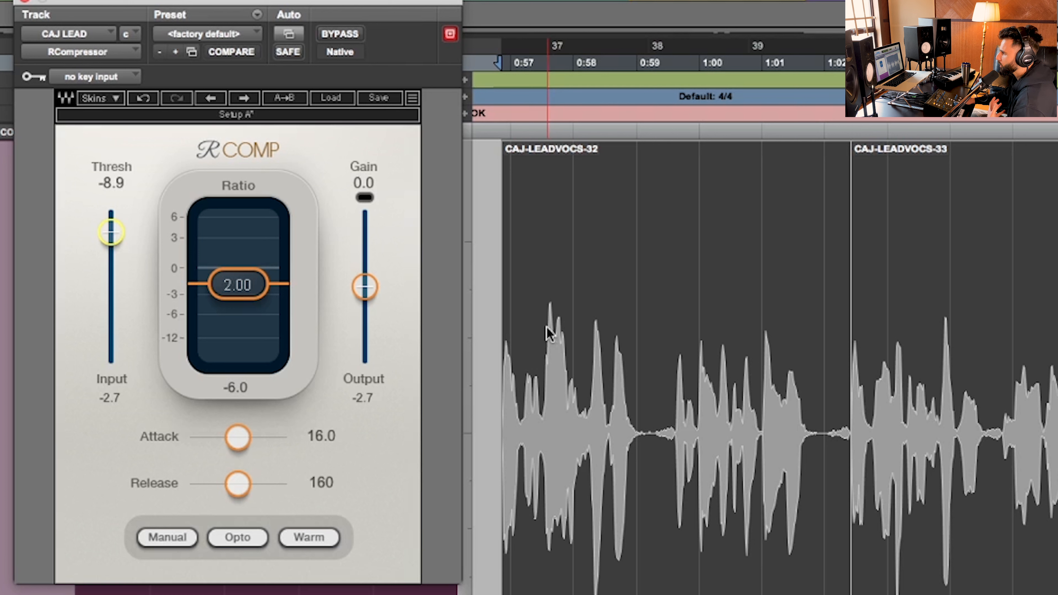
pyautogui.click(541, 334)
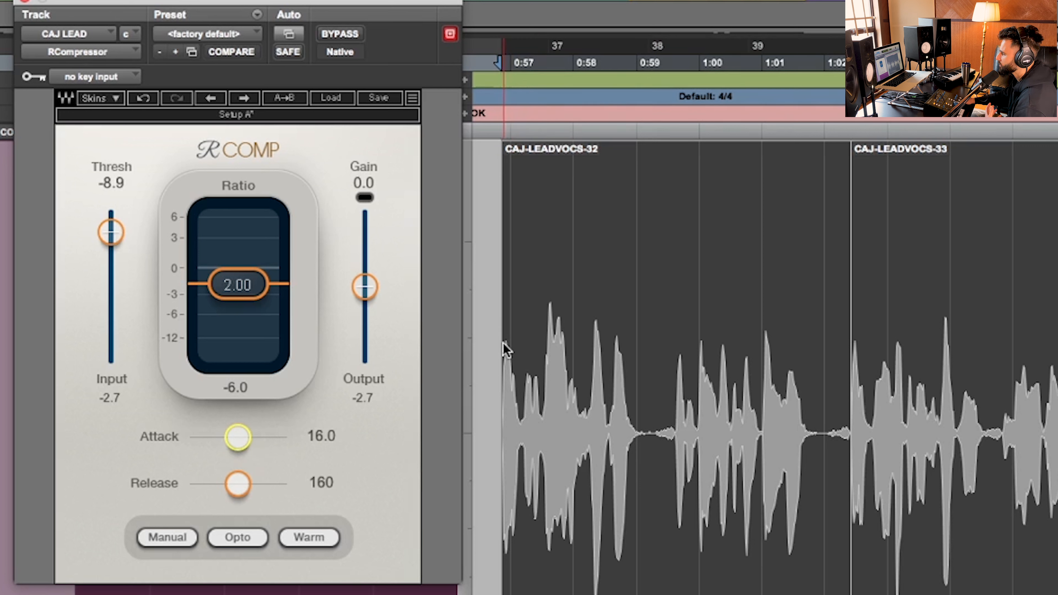
pyautogui.moveTo(241, 439); pyautogui.dragTo(267, 436)
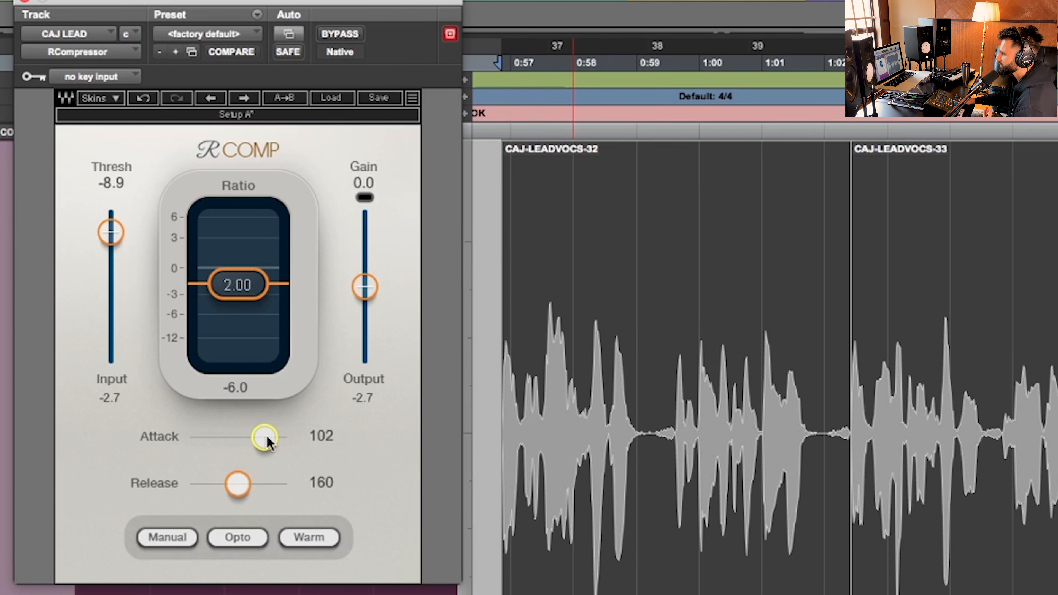
# Highlight individual words in CAJ-LEADVOCS-32, ending on the loud word at bar 37
pyautogui.moveTo(524, 392); pyautogui.dragTo(541, 391)
pyautogui.moveTo(676, 408); pyautogui.dragTo(700, 408)
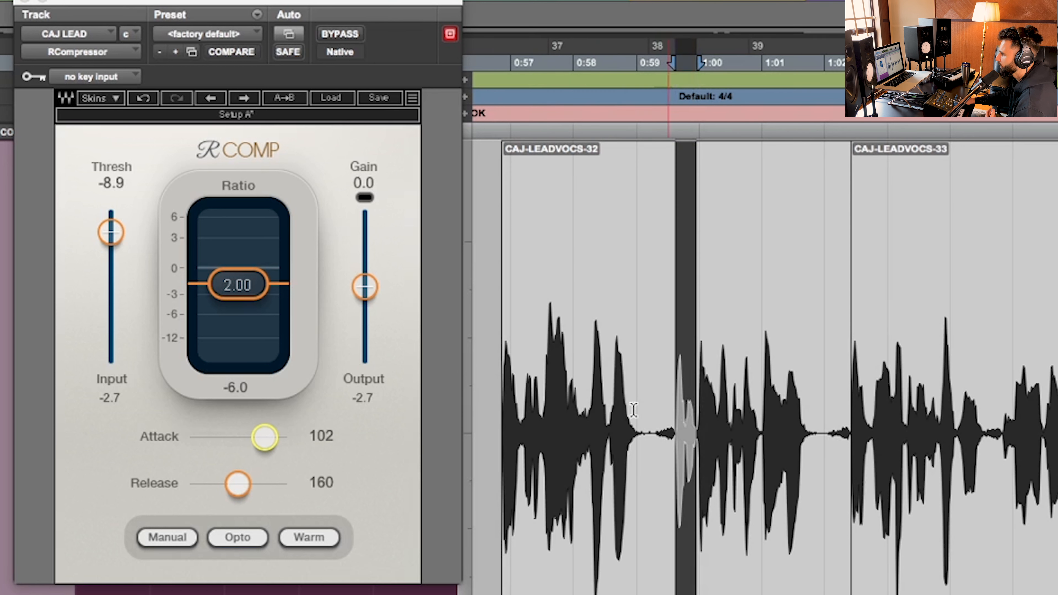
pyautogui.click(543, 370)
pyautogui.moveTo(543, 370); pyautogui.dragTo(579, 370)
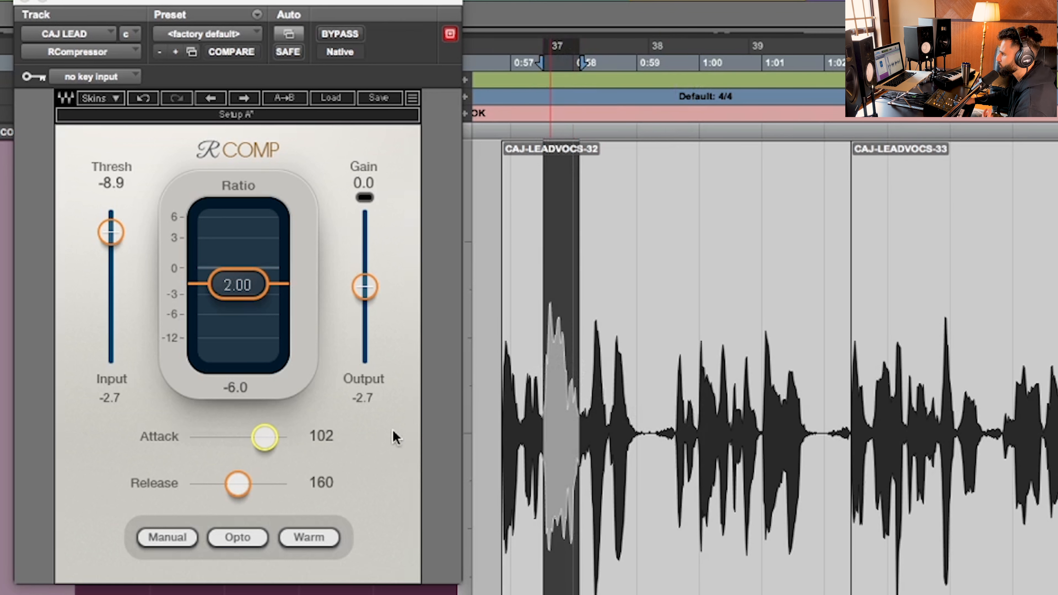
# Set the compressor's attack to 148
pyautogui.moveTo(265, 437); pyautogui.dragTo(228, 434)
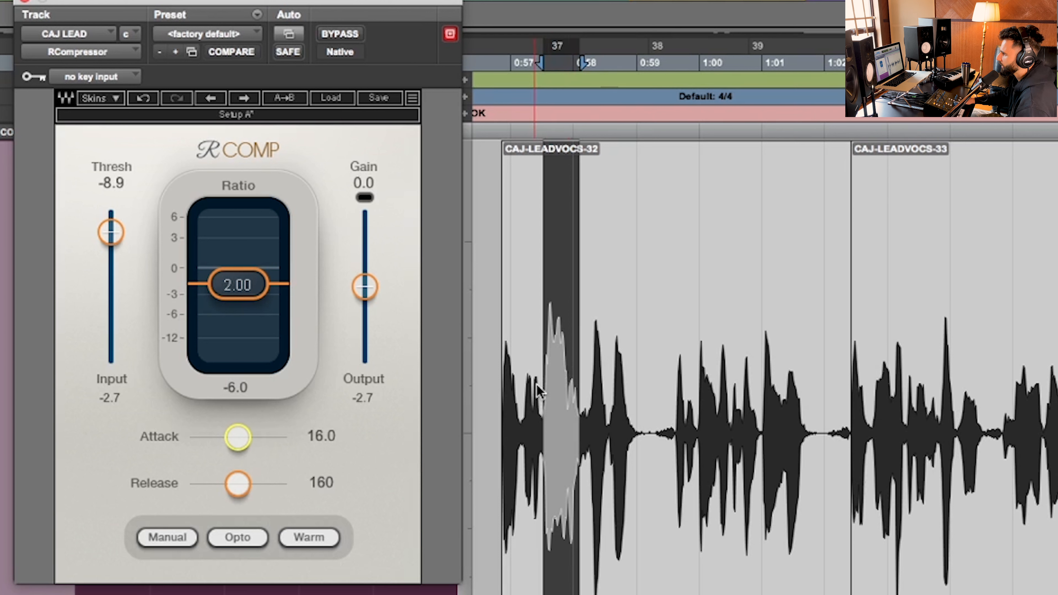
pyautogui.moveTo(231, 440); pyautogui.dragTo(267, 437)
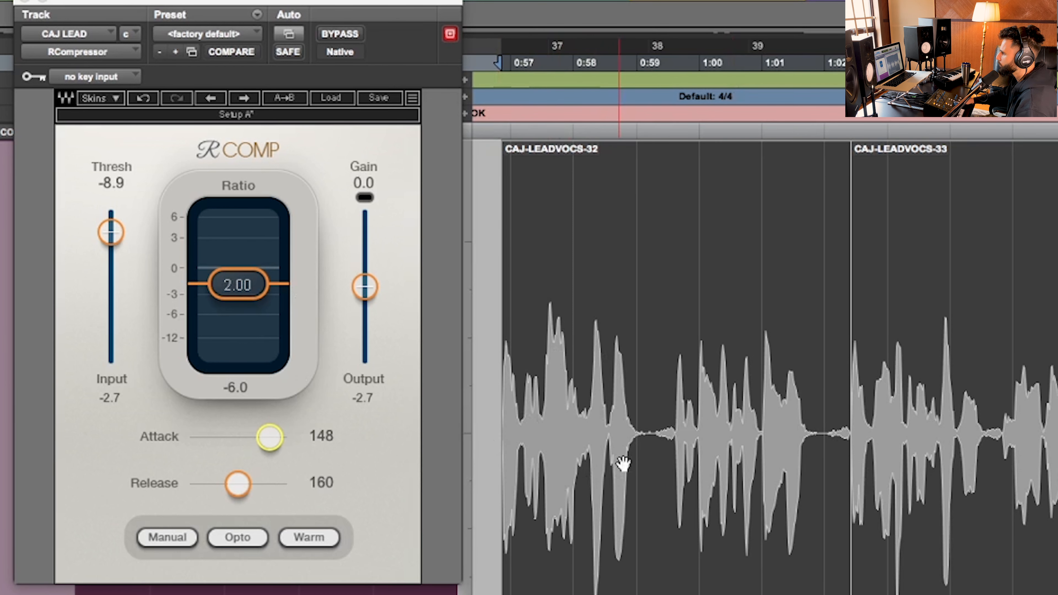
# Highlight the opening phrase and further peaks across CAJ-LEADVOCS-32 and CAJ-LEADVOCS-33 to examine their level differences
pyautogui.moveTo(634, 394); pyautogui.dragTo(507, 411)
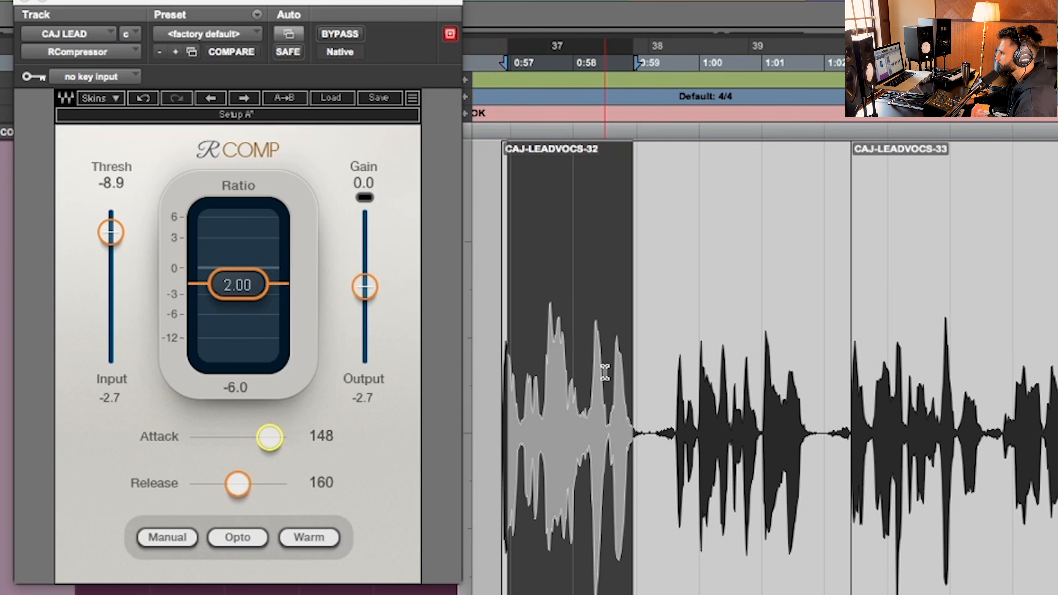
pyautogui.click(606, 479)
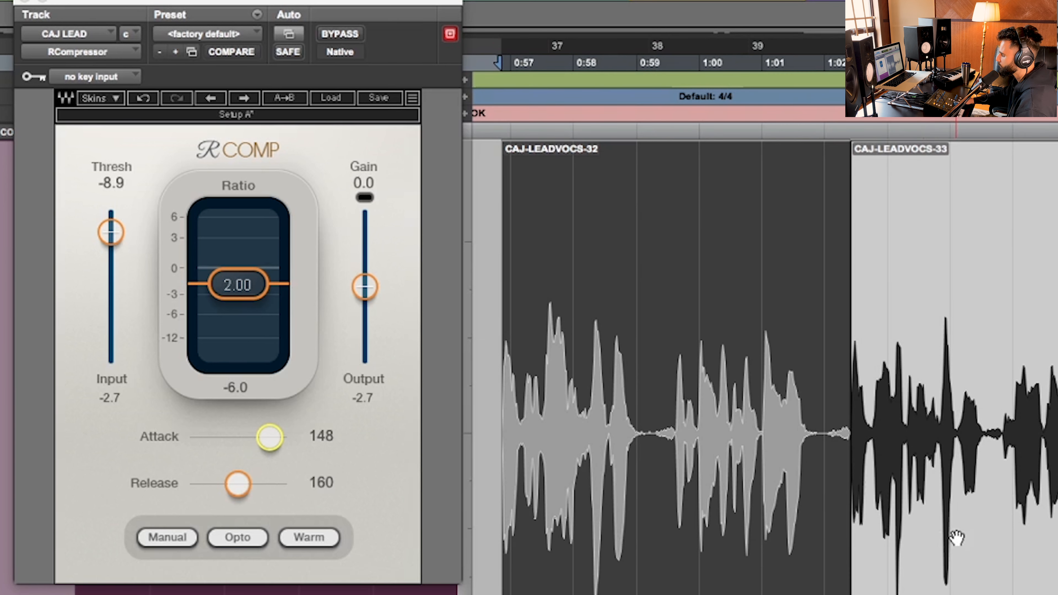
pyautogui.moveTo(678, 384); pyautogui.dragTo(730, 388)
pyautogui.moveTo(987, 407); pyautogui.dragTo(1057, 407)
pyautogui.click(680, 490)
pyautogui.keyDown('shift'); pyautogui.click(867, 530); pyautogui.keyUp('shift')
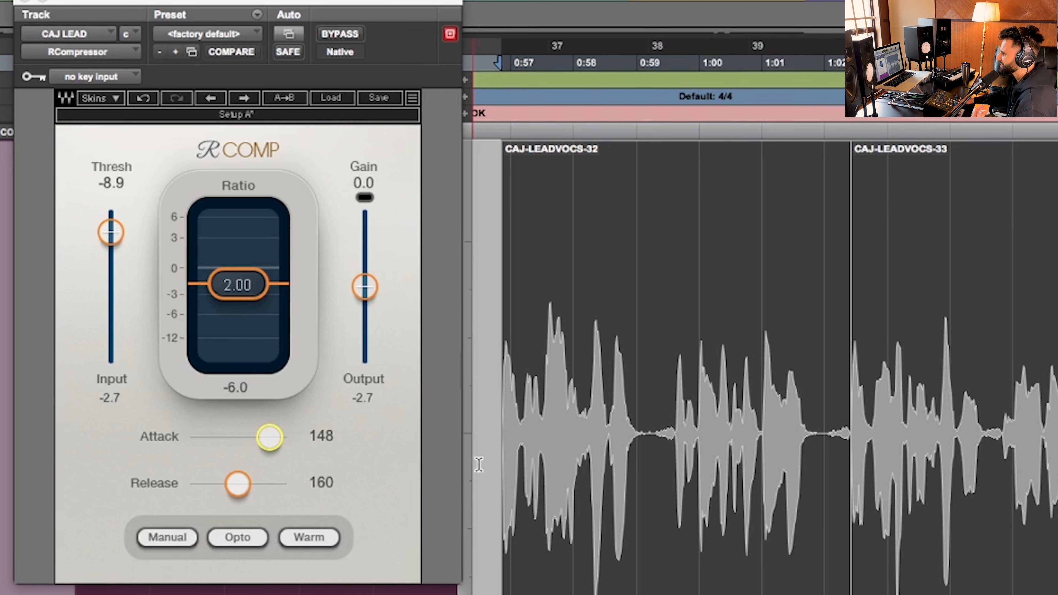
pyautogui.press('space')
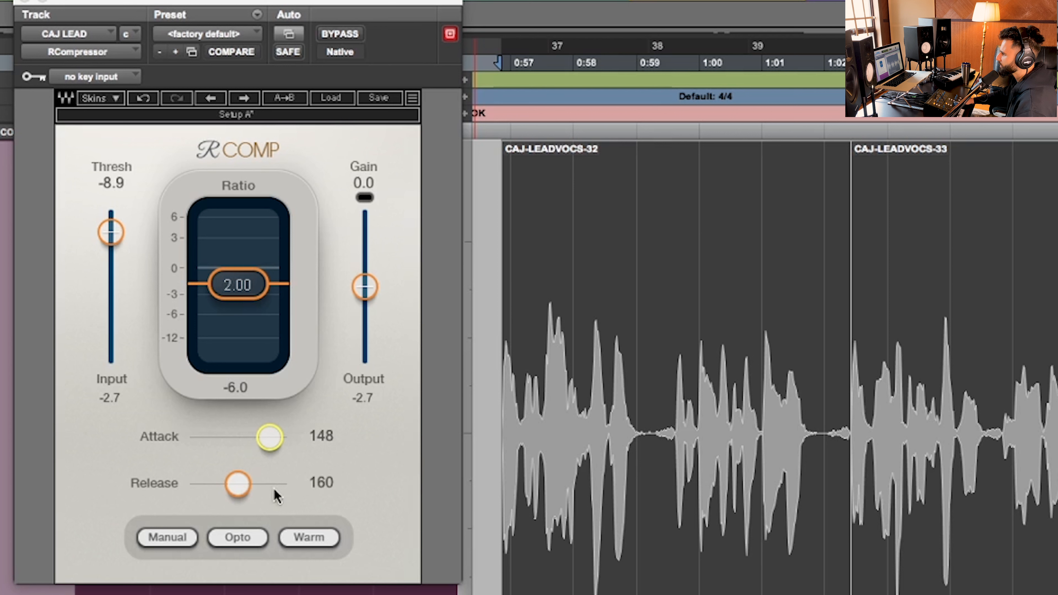
# Try faster release times of 20.1 and 5.00, and restore the release to 160
pyautogui.click(237, 484)
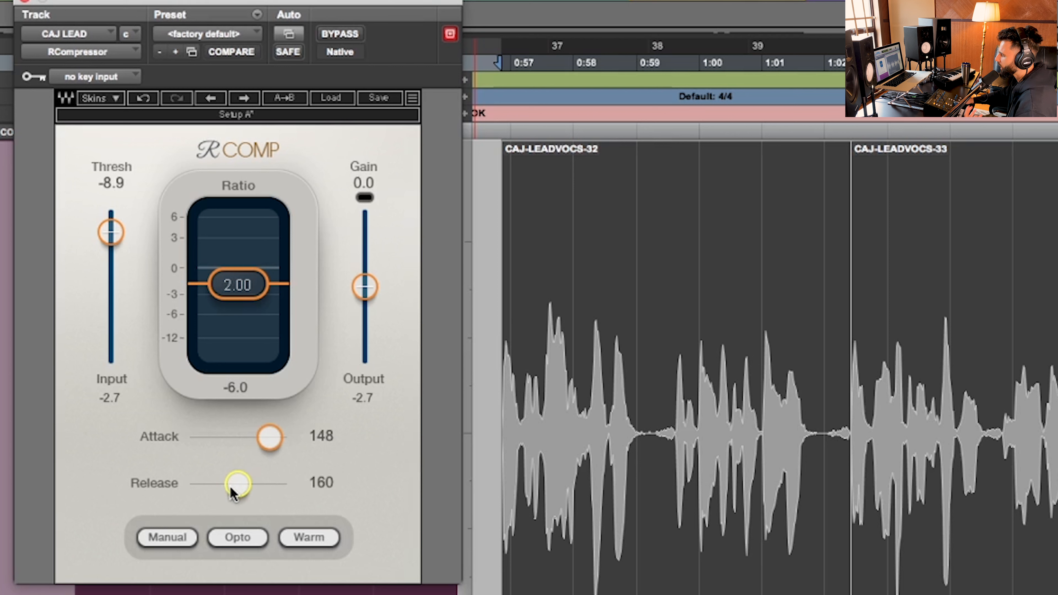
pyautogui.moveTo(231, 485); pyautogui.dragTo(202, 487)
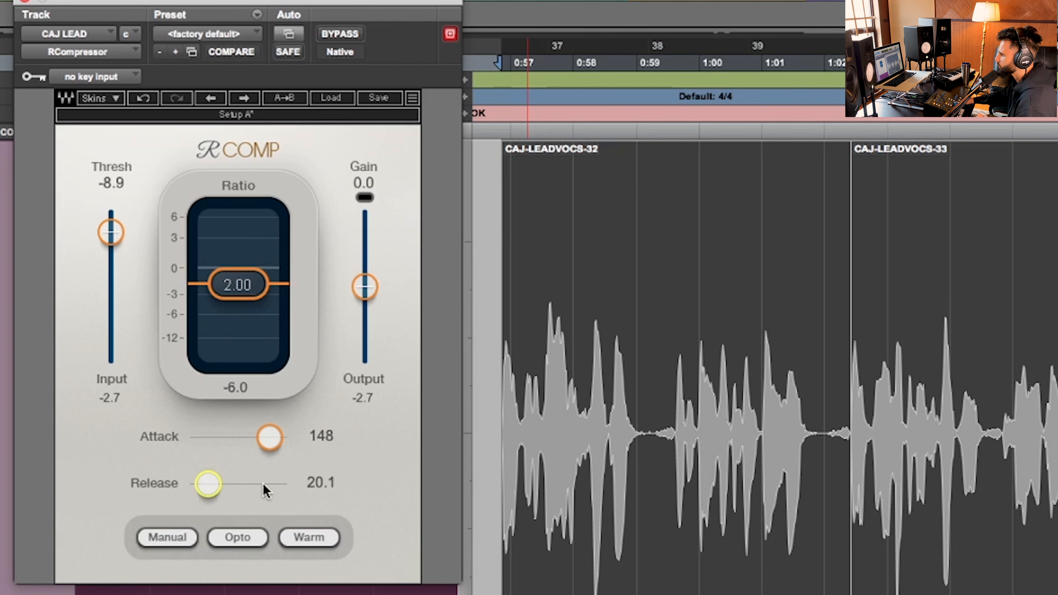
pyautogui.moveTo(519, 394); pyautogui.dragTo(546, 396)
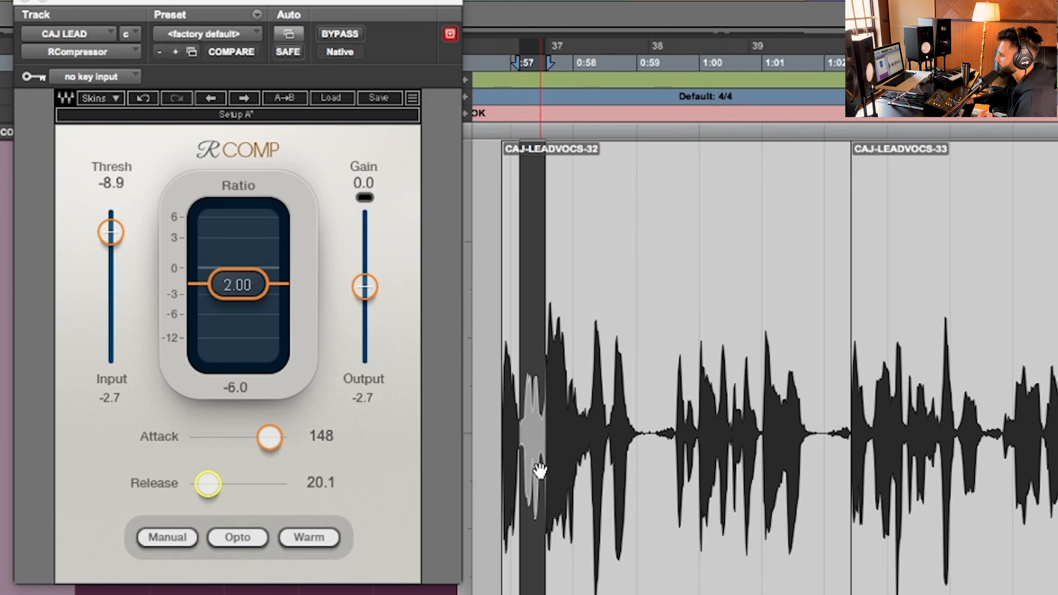
pyautogui.moveTo(208, 483)
pyautogui.mouseDown()
pyautogui.moveTo(239, 486)
pyautogui.moveTo(190, 483)
pyautogui.mouseUp()
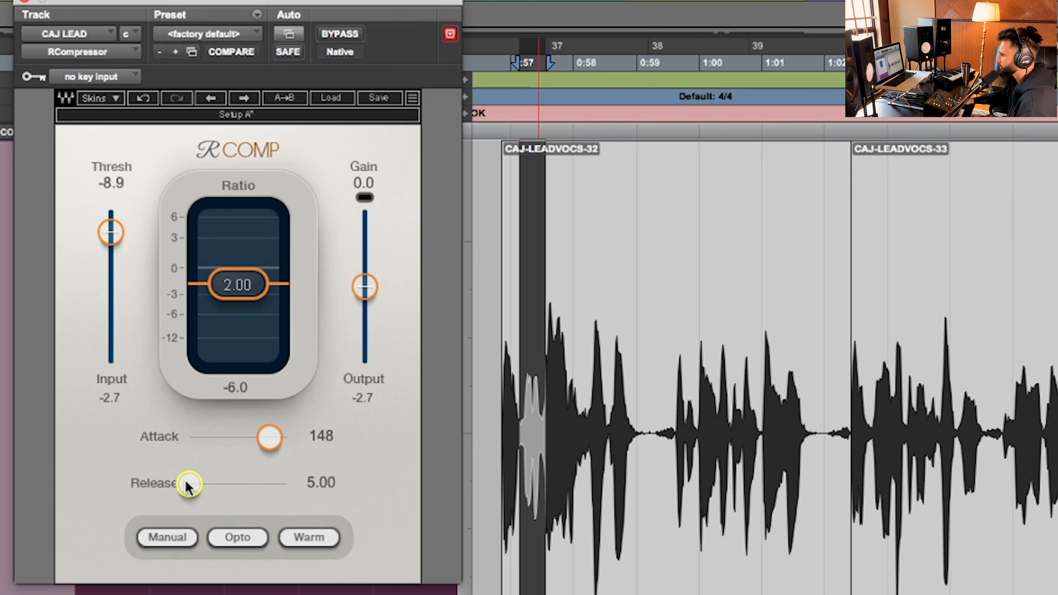
pyautogui.moveTo(187, 482); pyautogui.dragTo(237, 484)
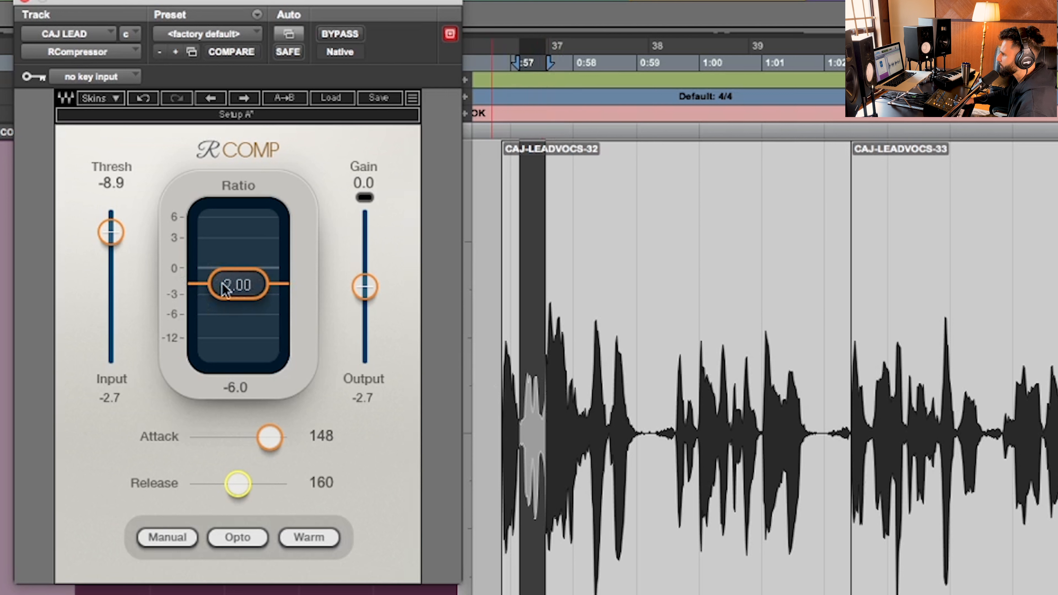
# Highlight the last word of the first phrase in CAJ-LEADVOCS-32 and the quiet gap with the word after it
pyautogui.moveTo(544, 367); pyautogui.dragTo(638, 376)
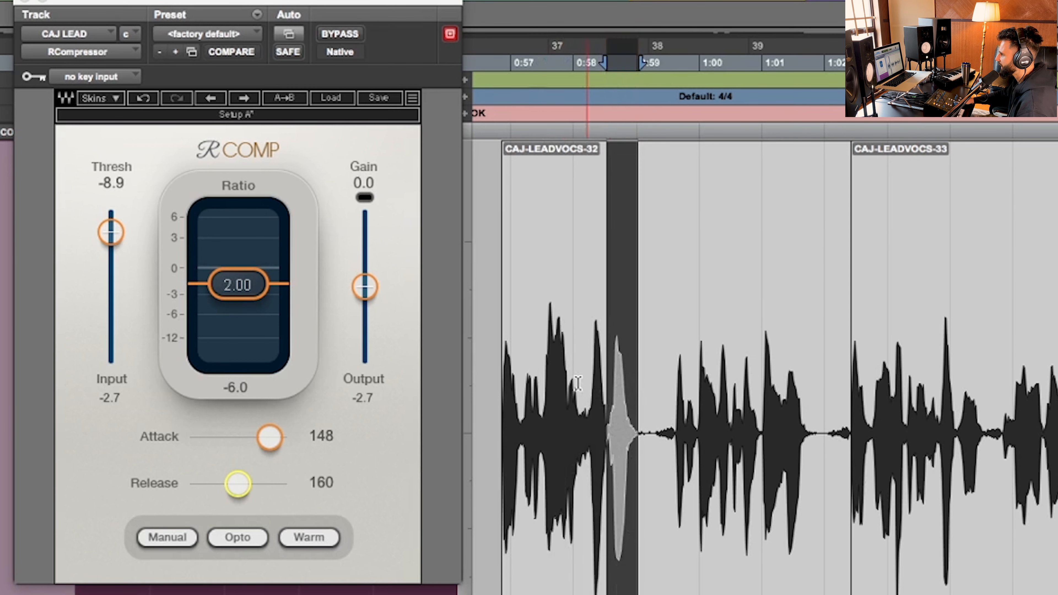
pyautogui.press('space')
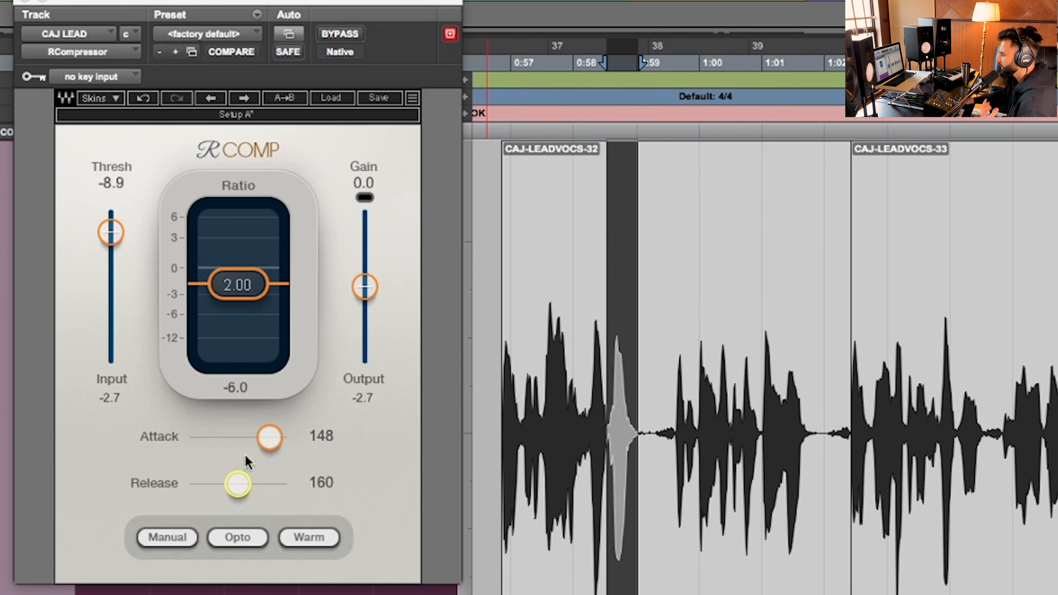
pyautogui.moveTo(636, 422); pyautogui.dragTo(693, 417)
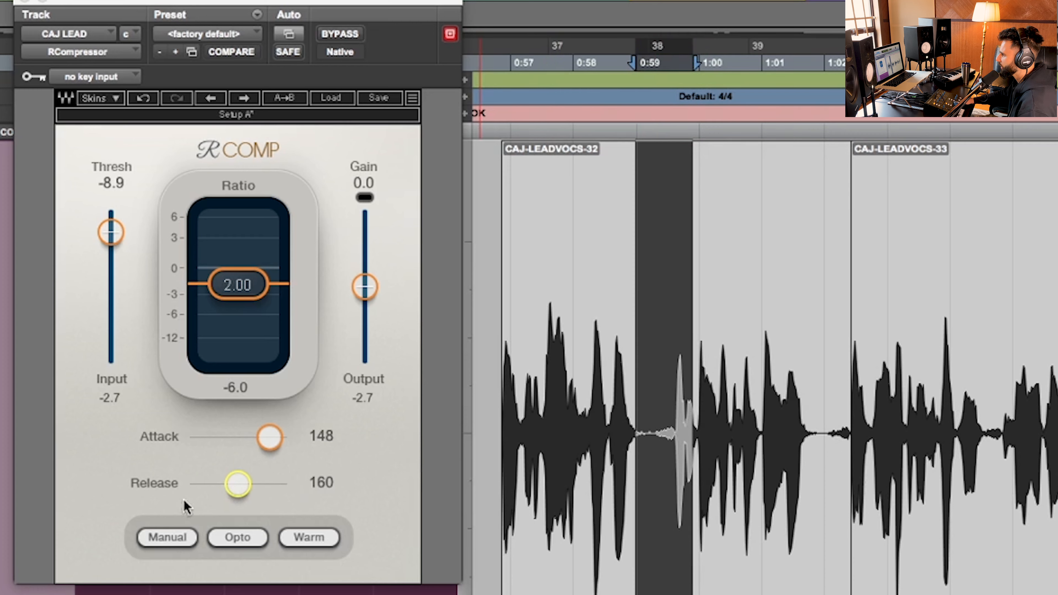
# Shorten the compressor's release to 27.5 and highlight the last word of the first phrase
pyautogui.moveTo(238, 483); pyautogui.dragTo(218, 483)
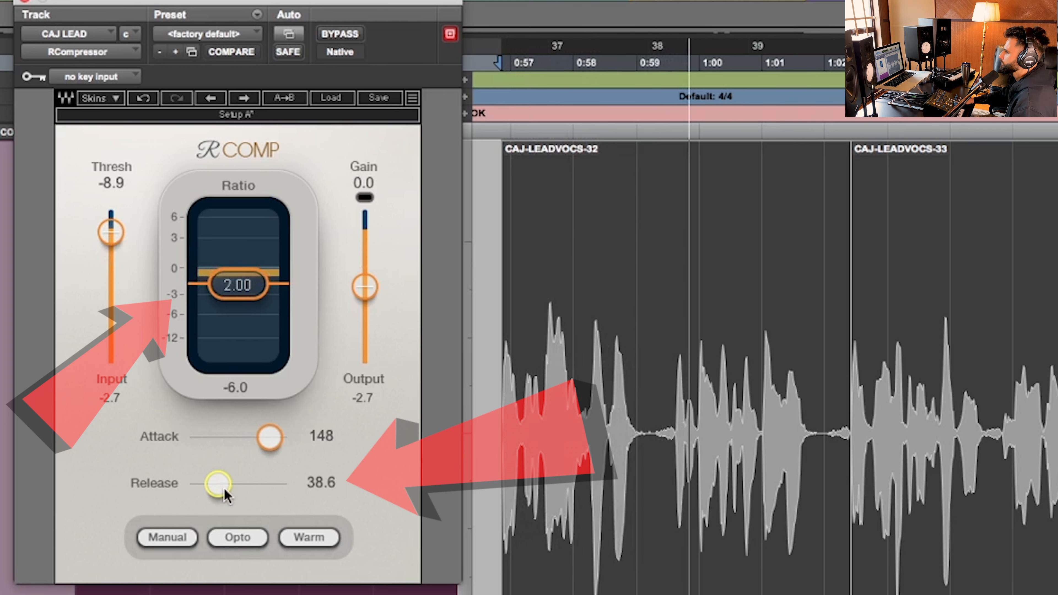
pyautogui.moveTo(225, 494); pyautogui.dragTo(213, 485)
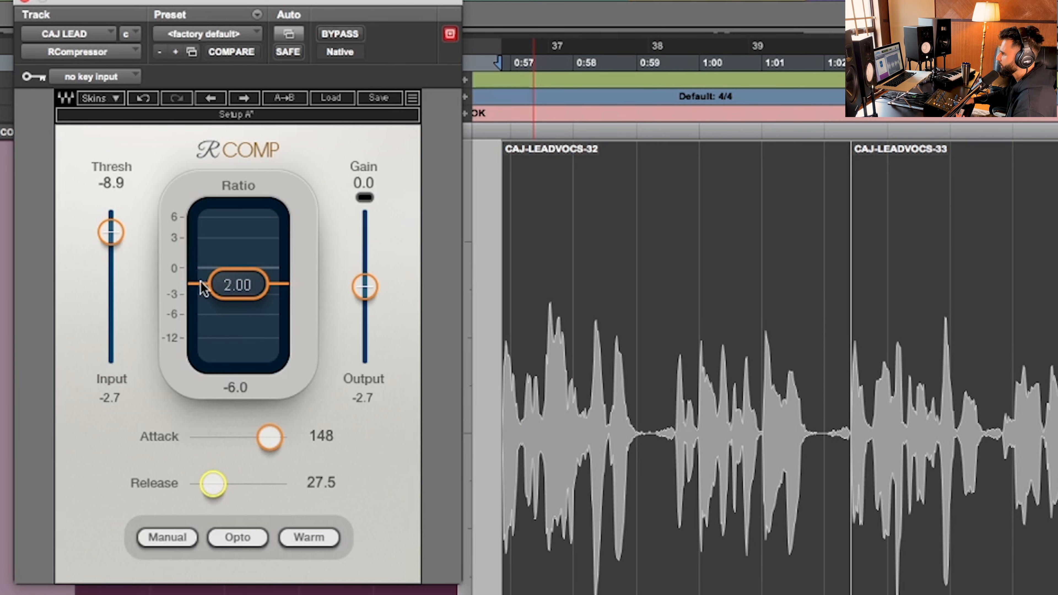
pyautogui.moveTo(541, 333); pyautogui.dragTo(635, 354)
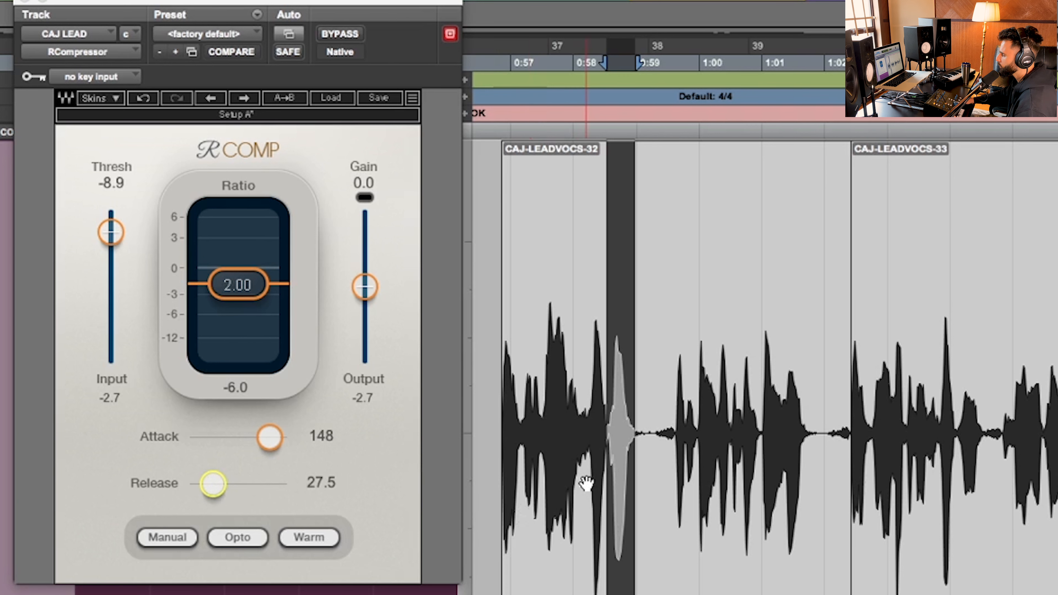
pyautogui.click(645, 464)
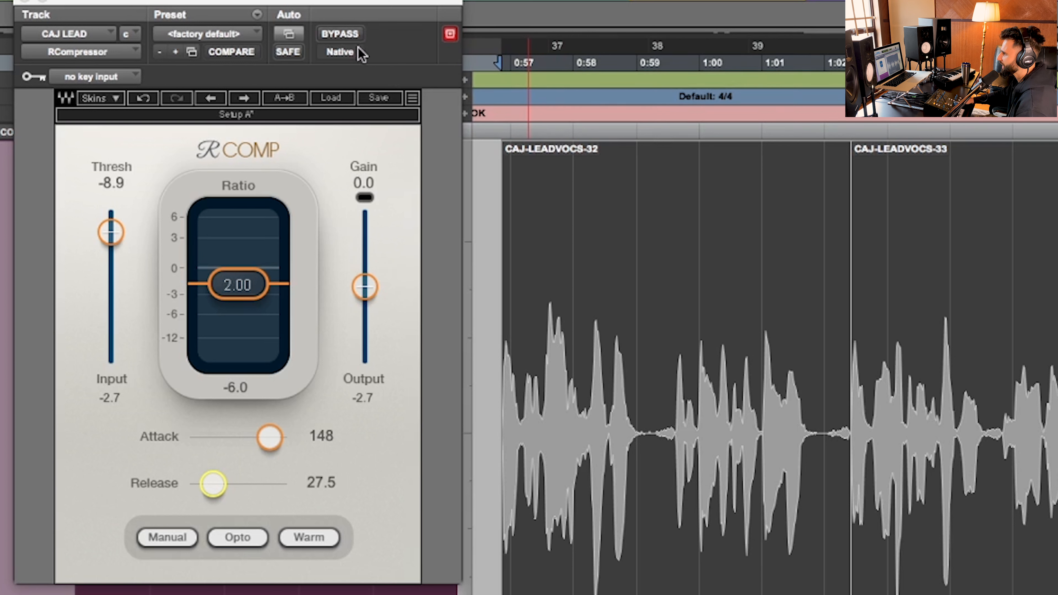
# Play the lead vocal and compare it with the compressor bypassed and active
pyautogui.click(346, 32)
pyautogui.press('space')
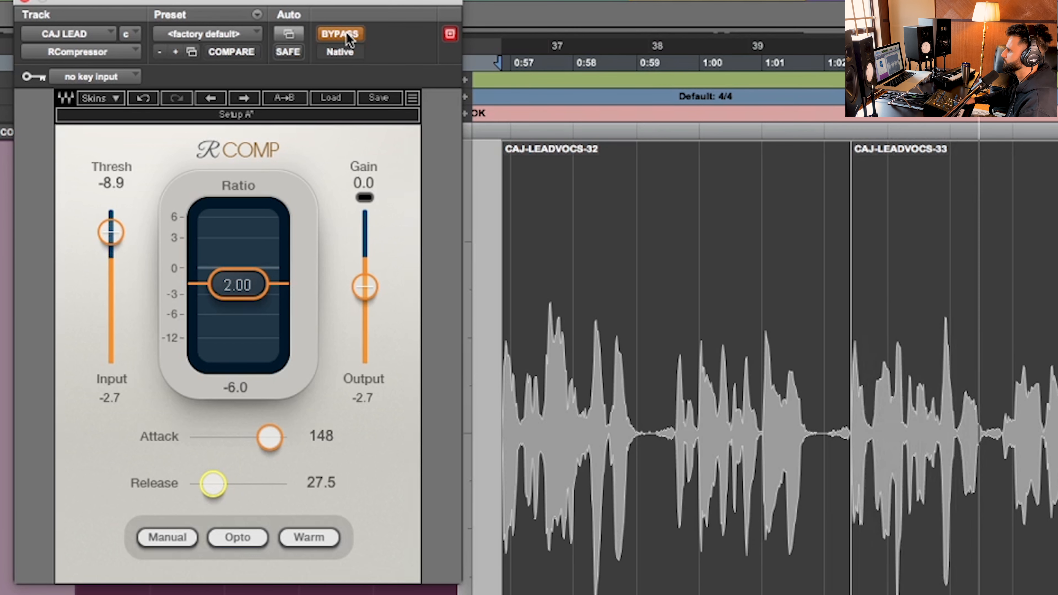
pyautogui.click(346, 34)
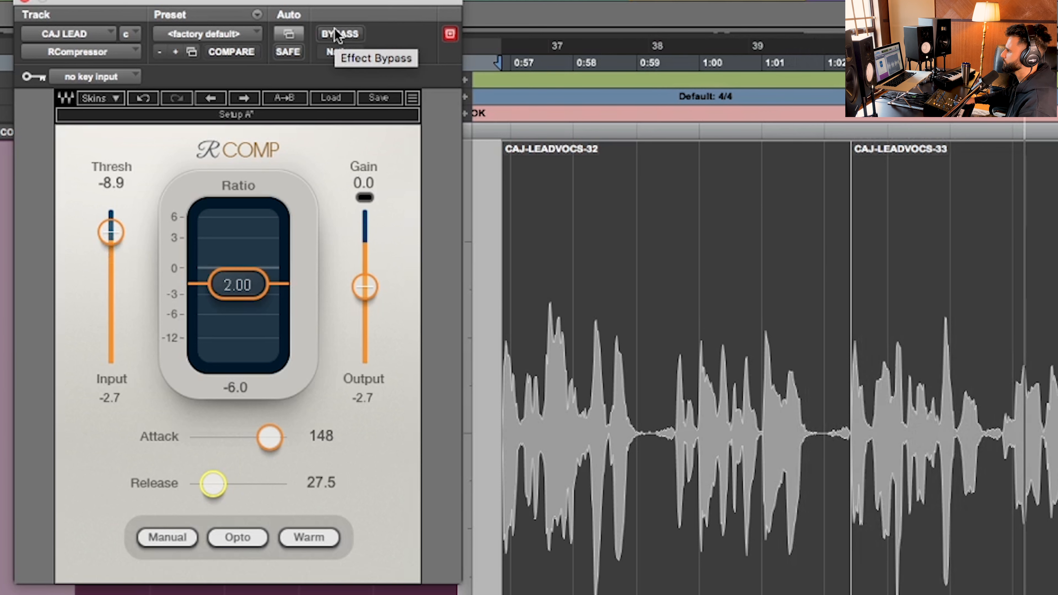
pyautogui.click(337, 34)
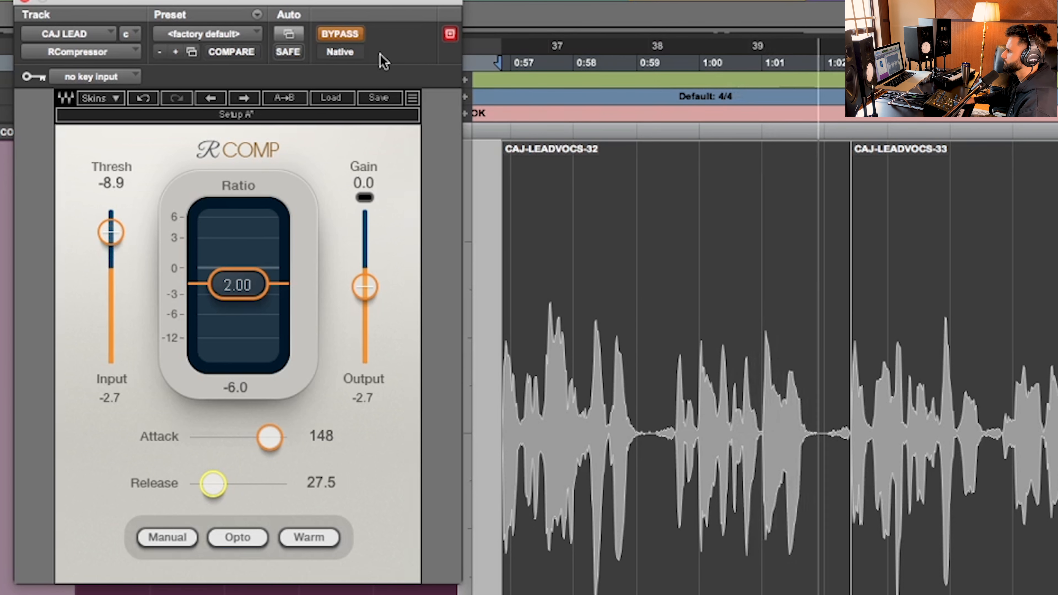
pyautogui.click(344, 38)
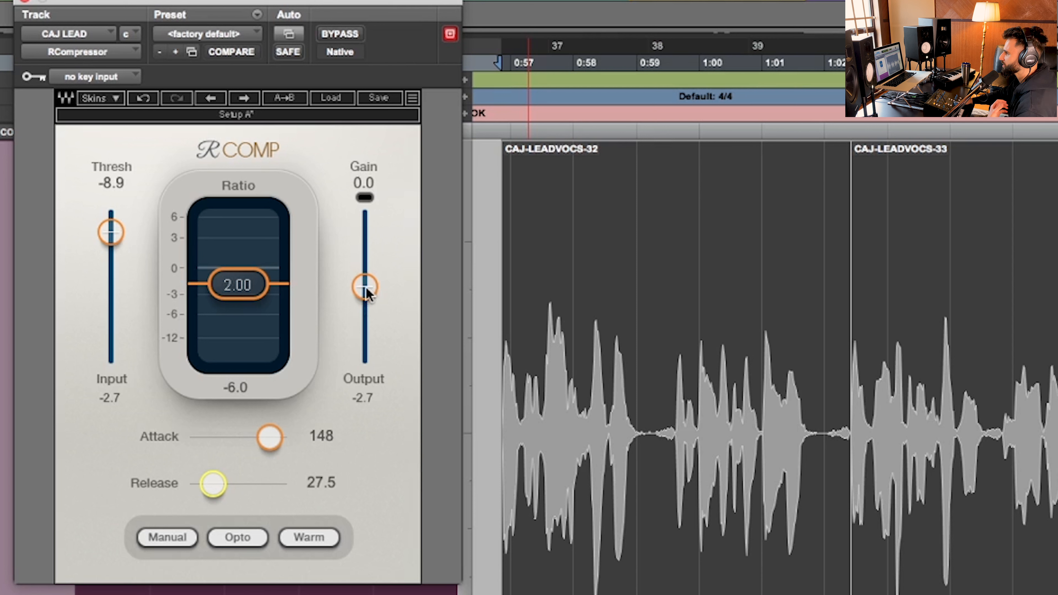
# Set the compressor's output gain to 1.0
pyautogui.moveTo(364, 287); pyautogui.dragTo(365, 260)
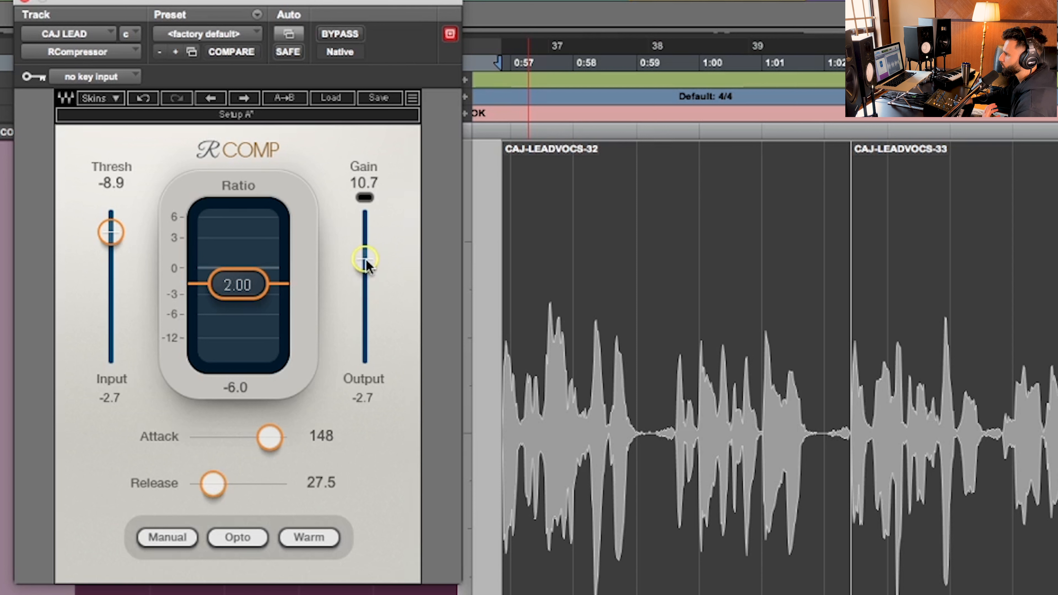
pyautogui.moveTo(364, 259); pyautogui.dragTo(364, 285)
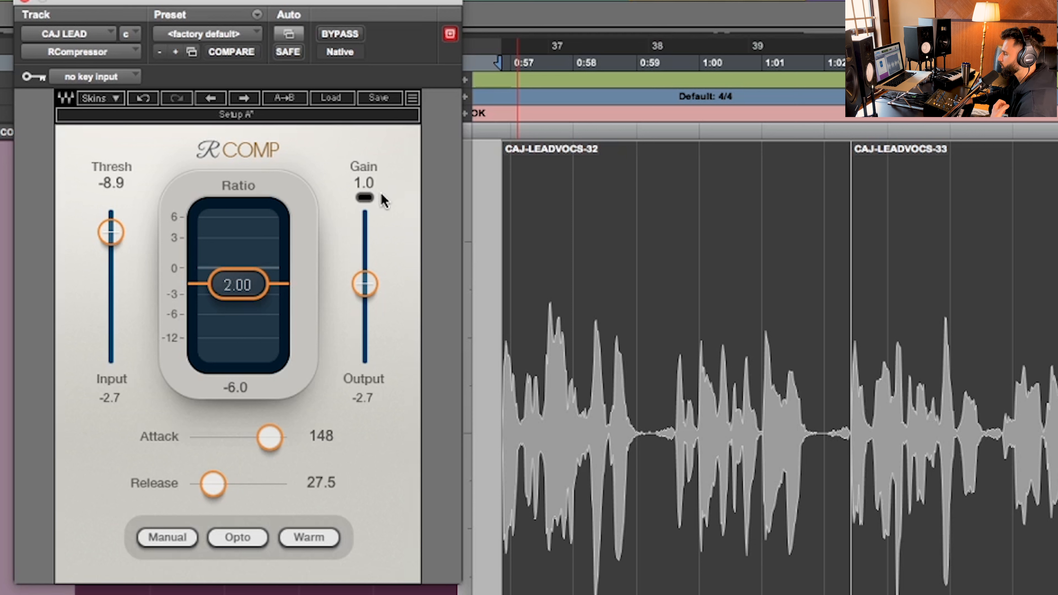
# Play the vocal bypassed and compressed to compare loudness with the make-up gain, leaving the compressor active
pyautogui.click(358, 35)
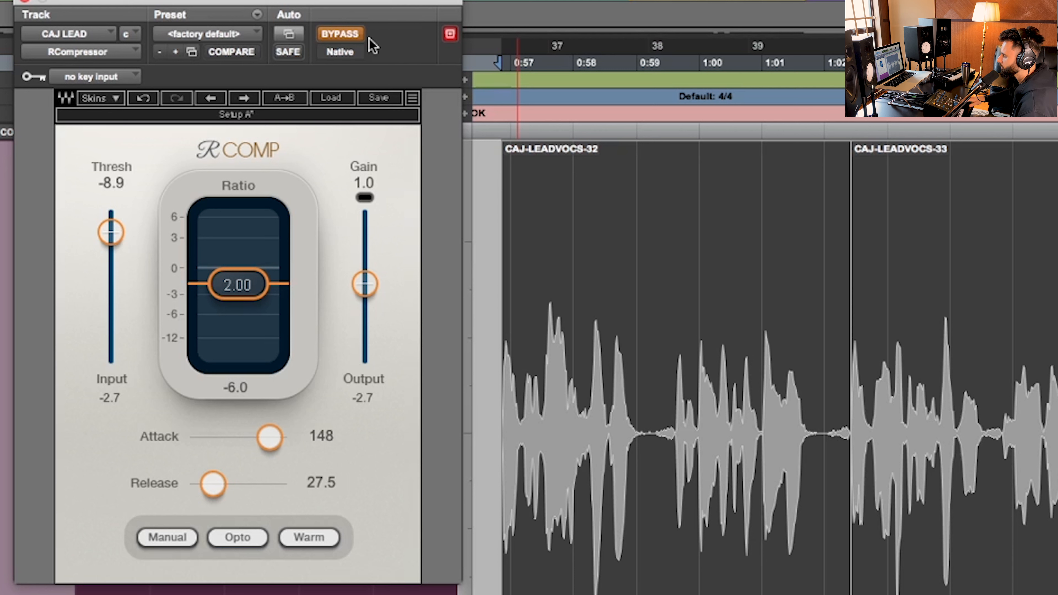
pyautogui.press('space')
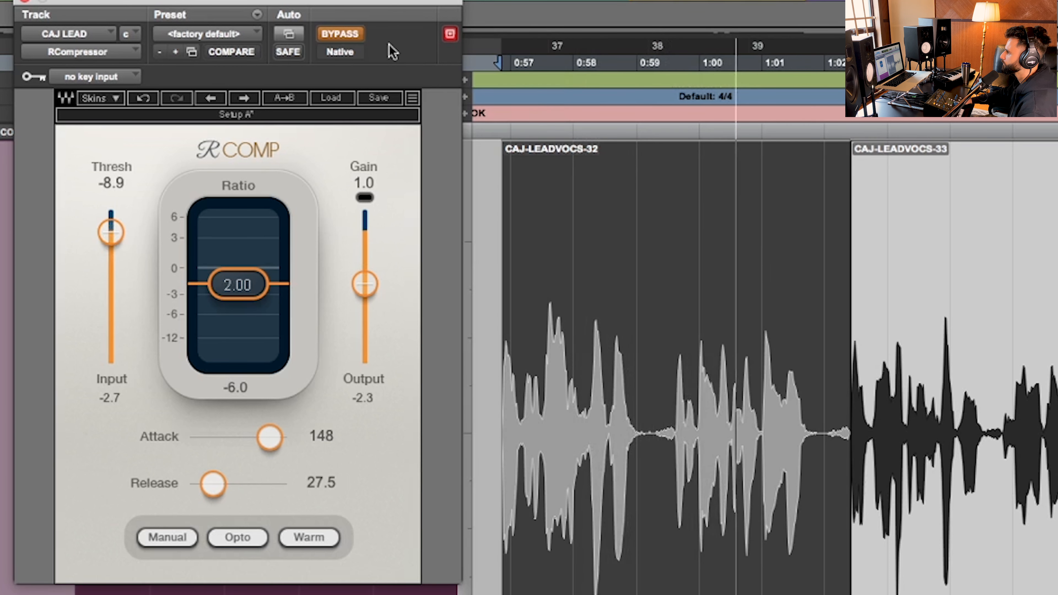
pyautogui.click(344, 30)
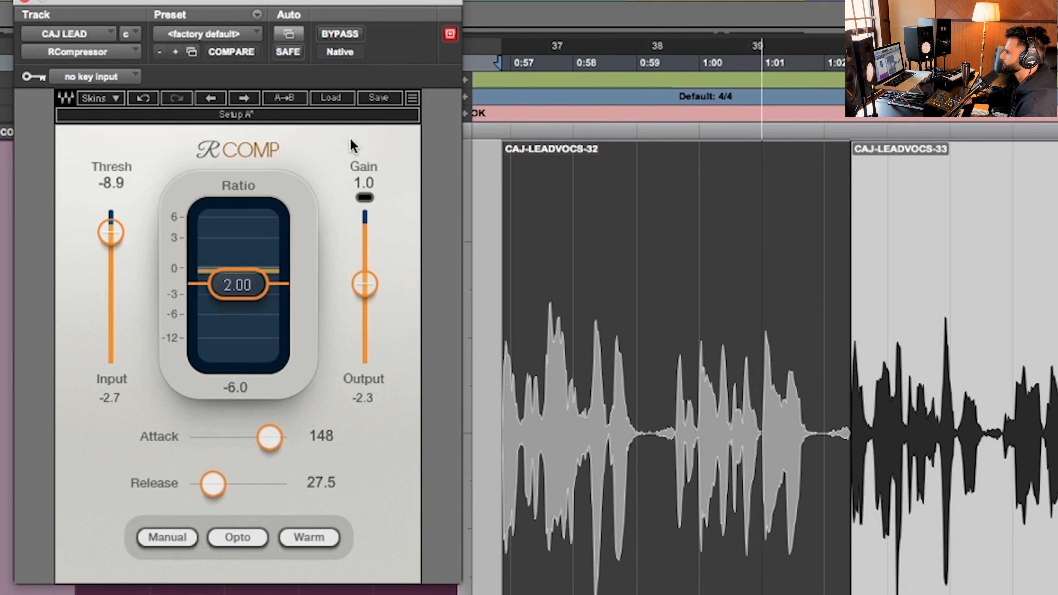
pyautogui.press('space')
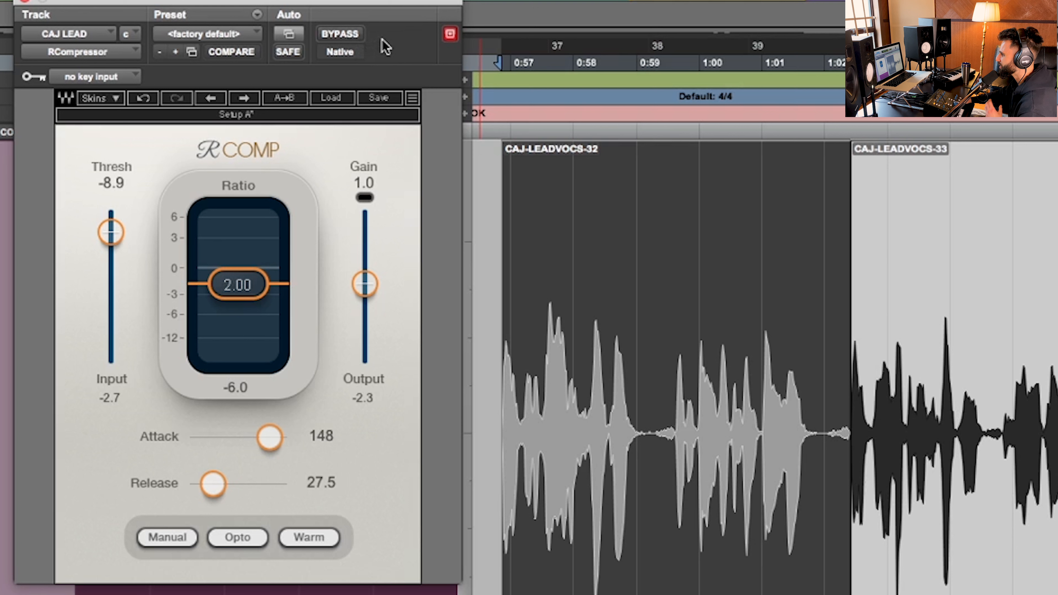